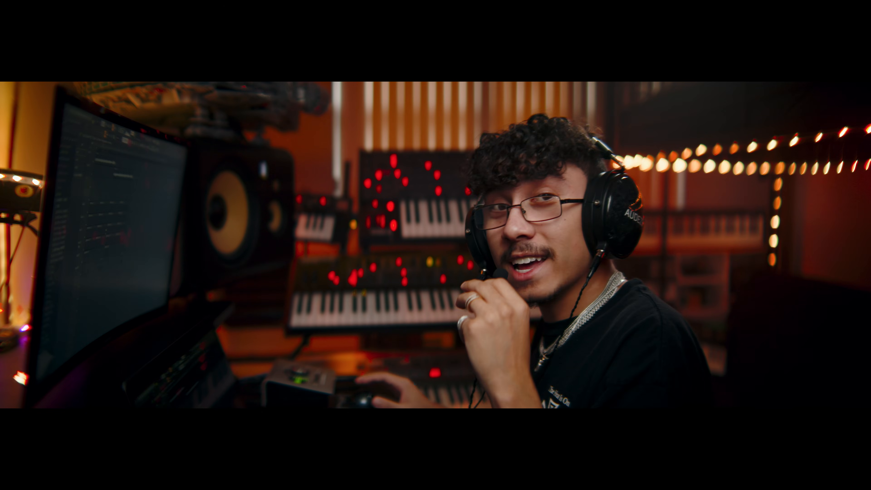
# Audition samples in the Kicks folder and load Kick A1 CHAMBERS in a new channel
pyautogui.click(113, 141)
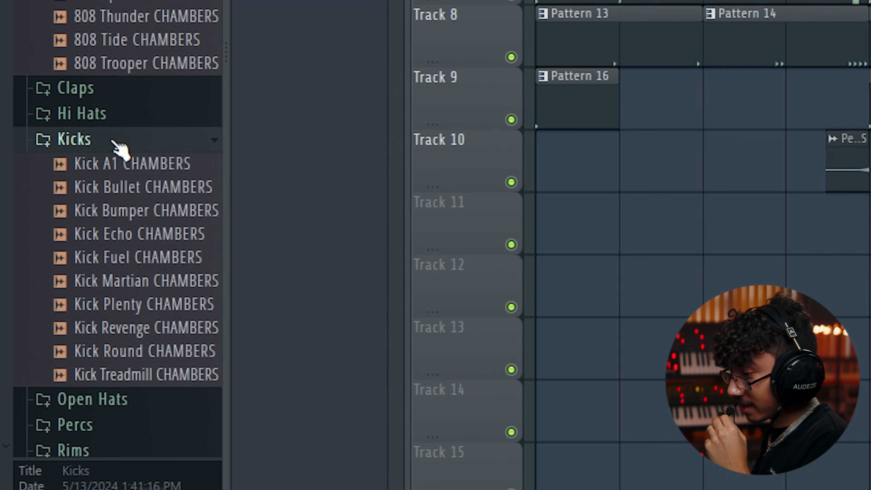
pyautogui.click(115, 168)
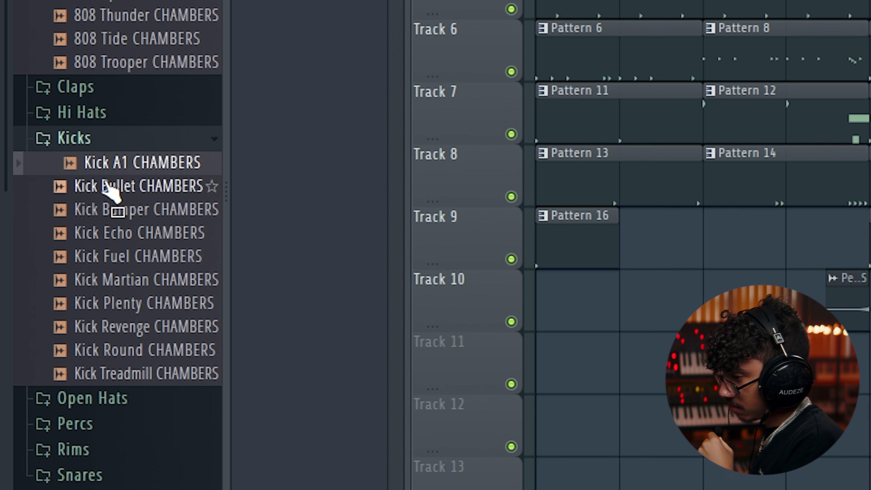
pyautogui.click(99, 188)
pyautogui.click(99, 211)
pyautogui.rightClick(106, 165)
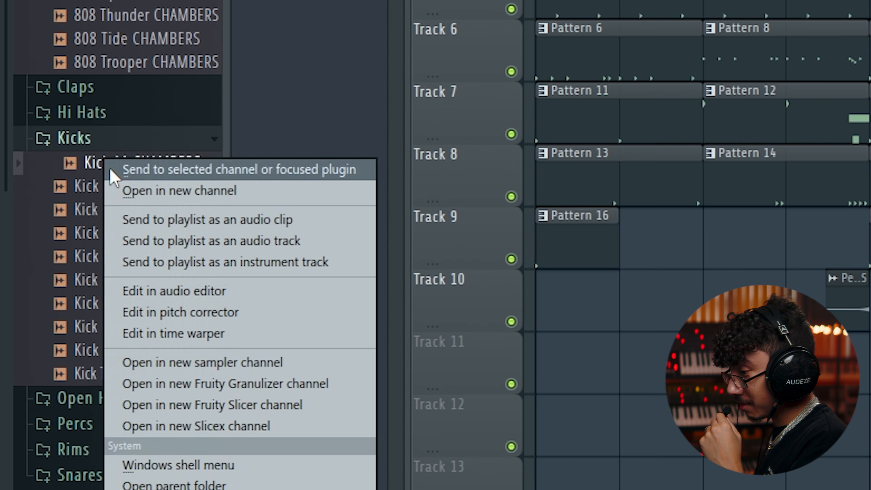
pyautogui.click(132, 189)
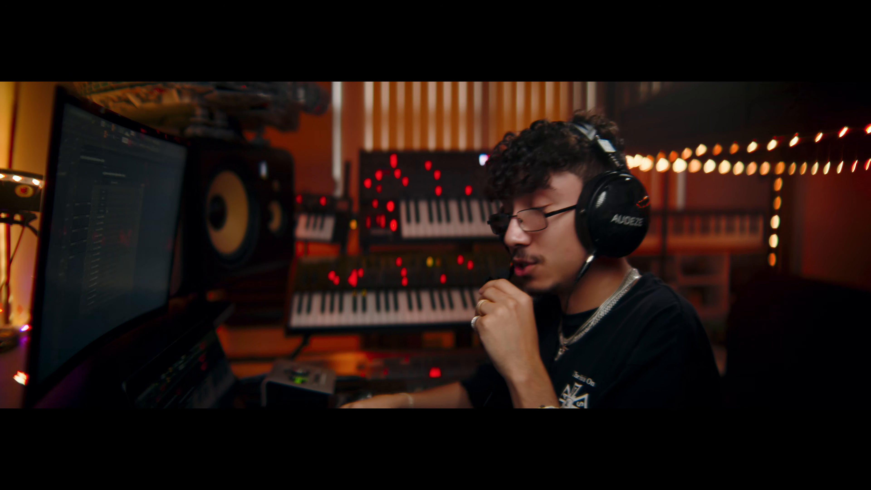
# Write three A4 notes for 808 Thunder CHAMBERS filling bar 1 of Pattern 3 and duplicate them into bar 2
pyautogui.click(83, 178)
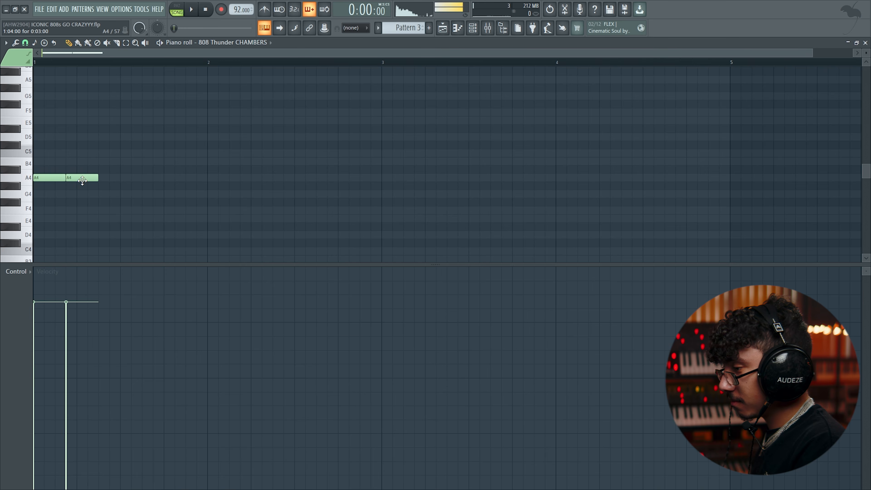
pyautogui.moveTo(188, 167); pyautogui.dragTo(36, 186)
pyautogui.hotkey('ctrl', 'b')
pyautogui.hotkey('ctrl', 'd')
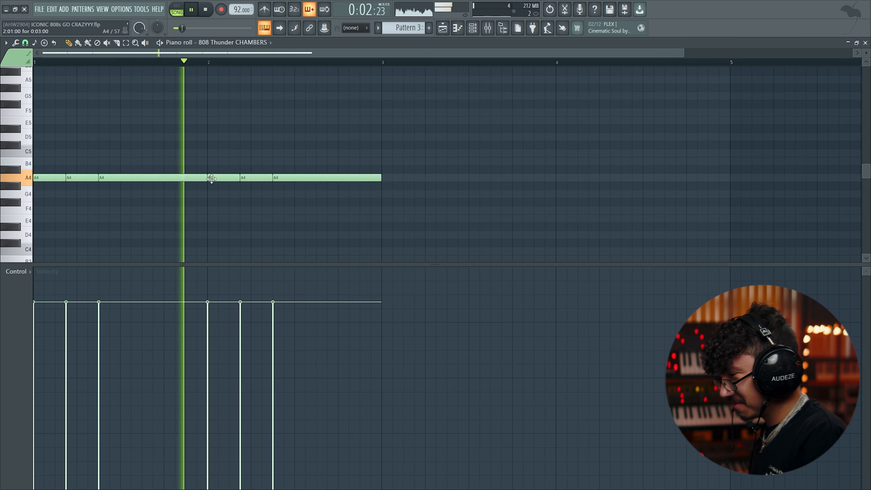
# Complete Pattern 3's four-bar 808 line with an F5 ending bar 2, repeated A4 notes in bar 3, and D5, E5 and A5 notes
pyautogui.scroll(3, 348, 184)
pyautogui.click(340, 146)
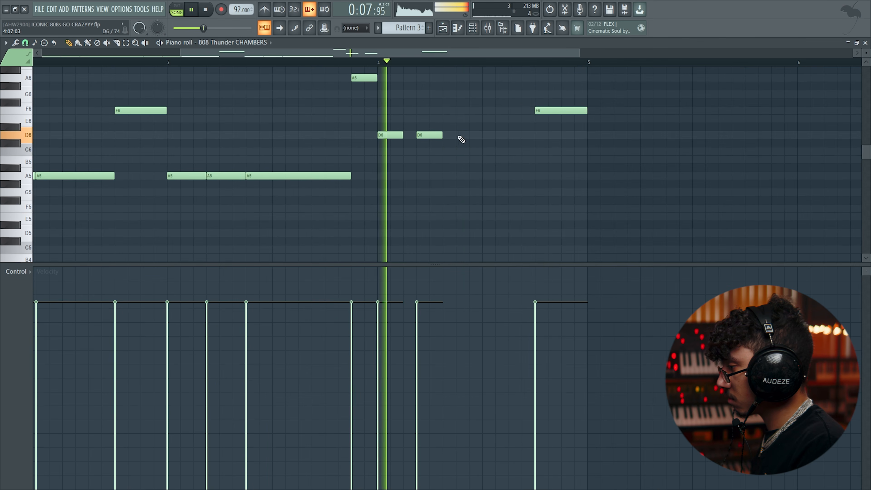
pyautogui.click(459, 135)
pyautogui.moveTo(525, 119); pyautogui.dragTo(521, 131)
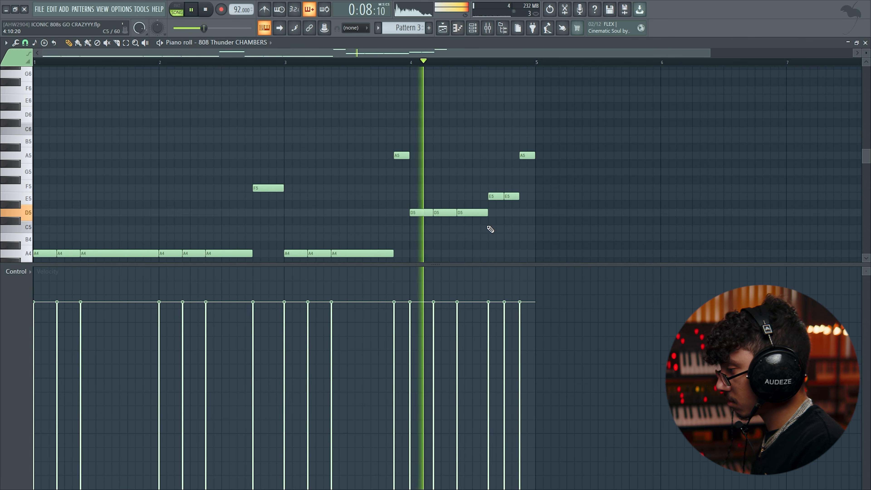
pyautogui.scroll(-2, 507, 204)
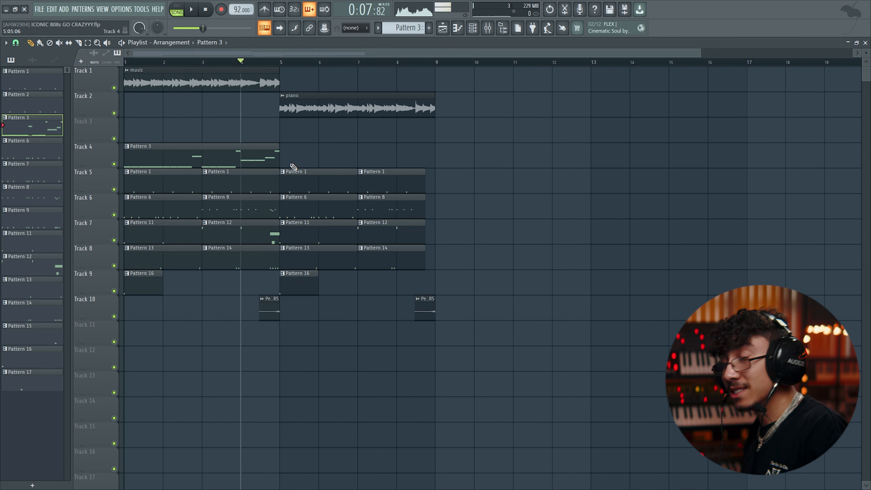
# Create Pattern 4 and write a four-bar Synth Bass line of A3, D4, E4 and F4 notes, ending on a short A4
pyautogui.click(429, 28)
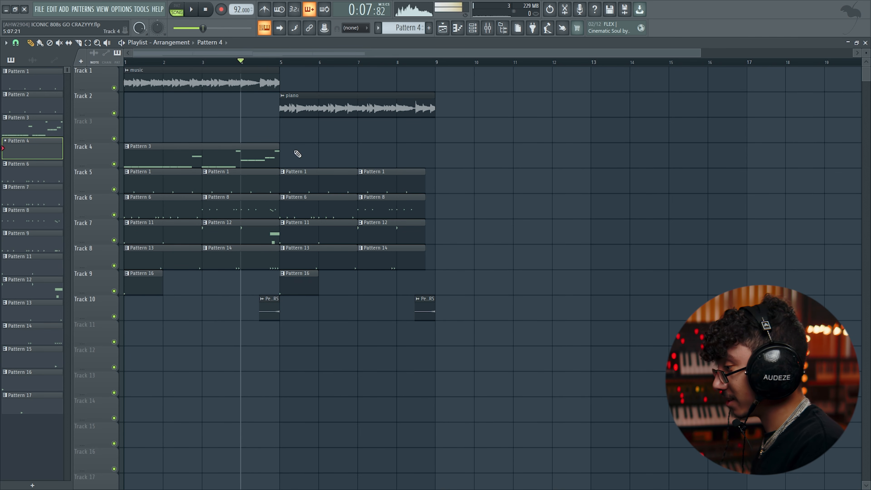
pyautogui.click(460, 28)
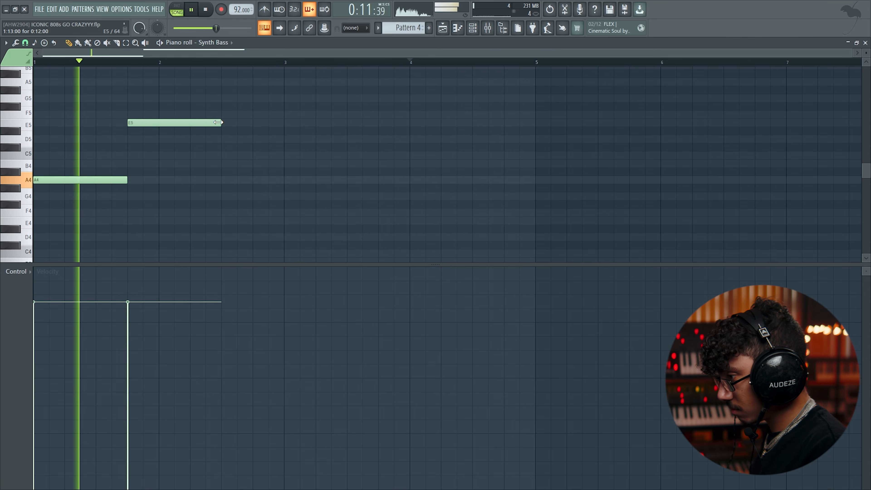
pyautogui.moveTo(220, 123); pyautogui.dragTo(159, 123)
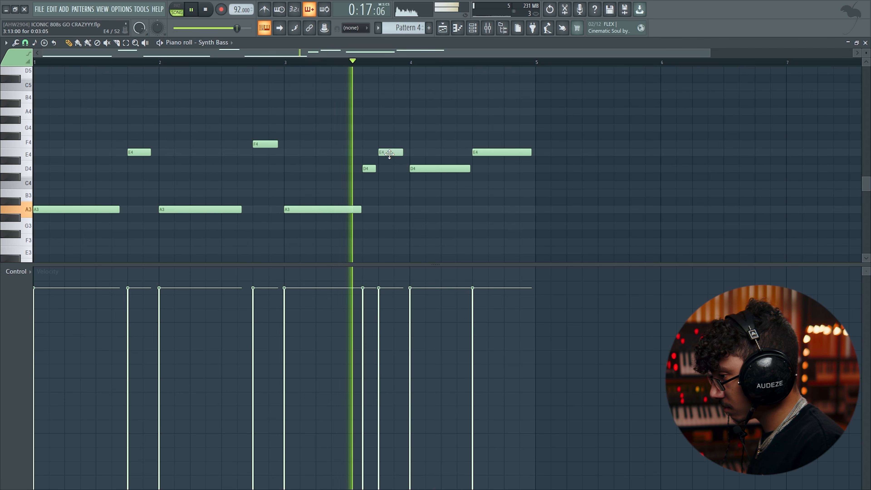
pyautogui.click(510, 112)
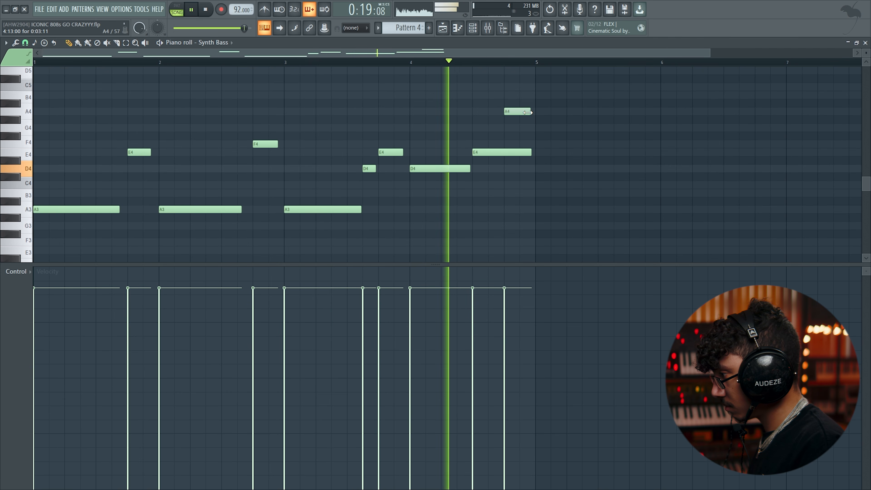
pyautogui.moveTo(531, 152); pyautogui.dragTo(502, 153)
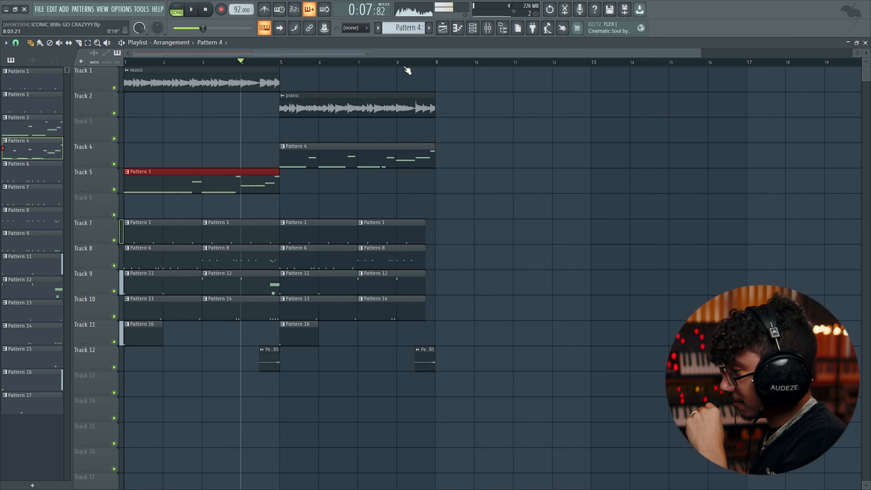
# Create Pattern 5 for the kick and place it on Track 6 at bar 5
pyautogui.press('F4')
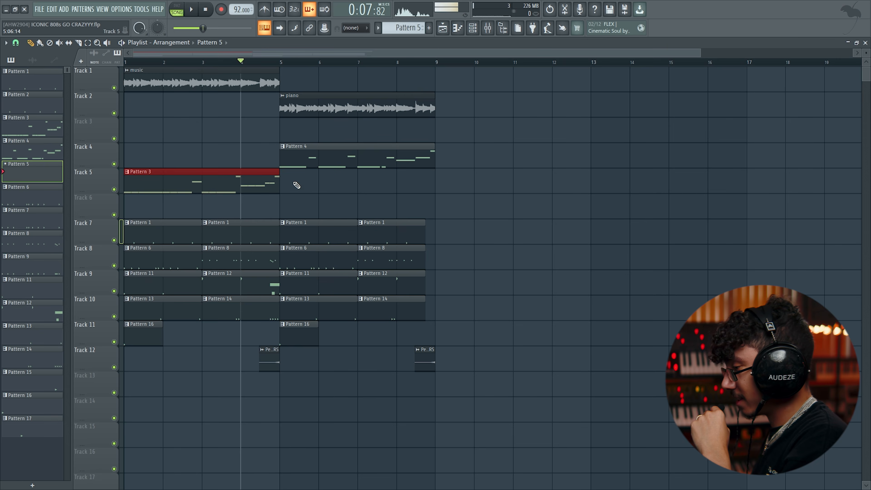
pyautogui.press('F6')
pyautogui.click(347, 298)
pyautogui.press('F6')
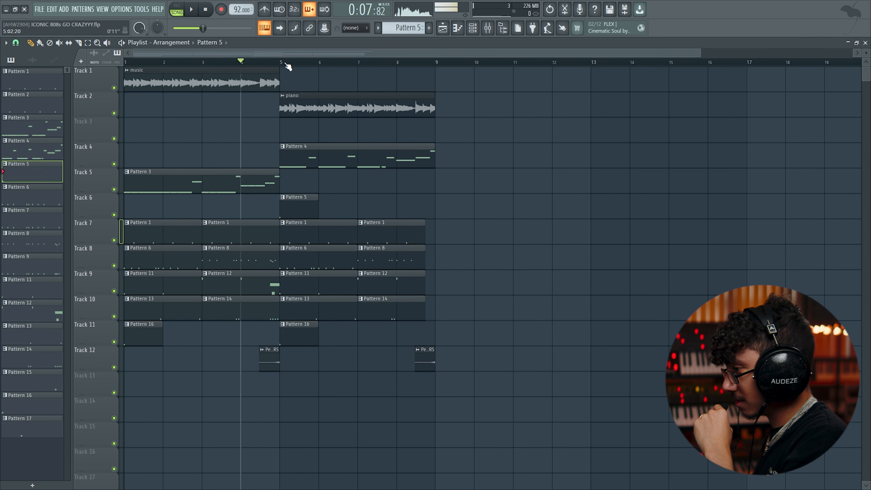
# Play from bar 5 and program Kick A1 CHAMBERS hits across both bars of Pattern 5, including steps 1, 4 and 7 of each bar
pyautogui.click(285, 63)
pyautogui.press('space')
pyautogui.press('F6')
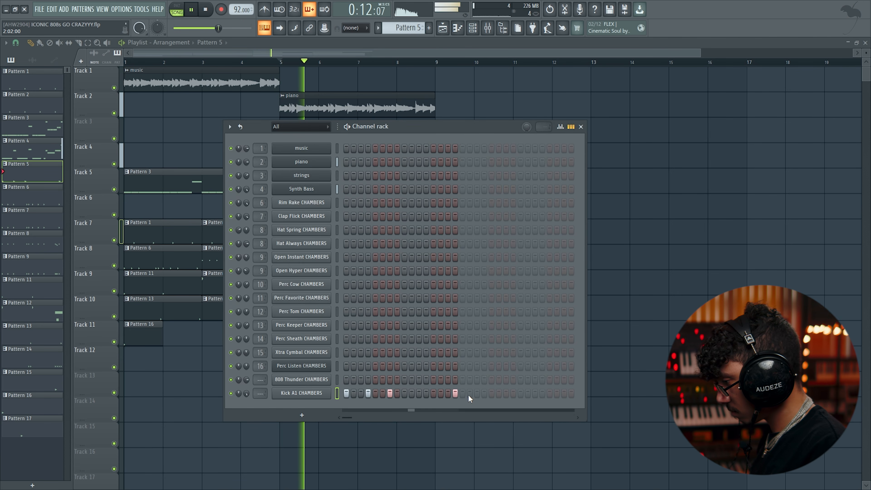
pyautogui.click(463, 393)
pyautogui.click(484, 393)
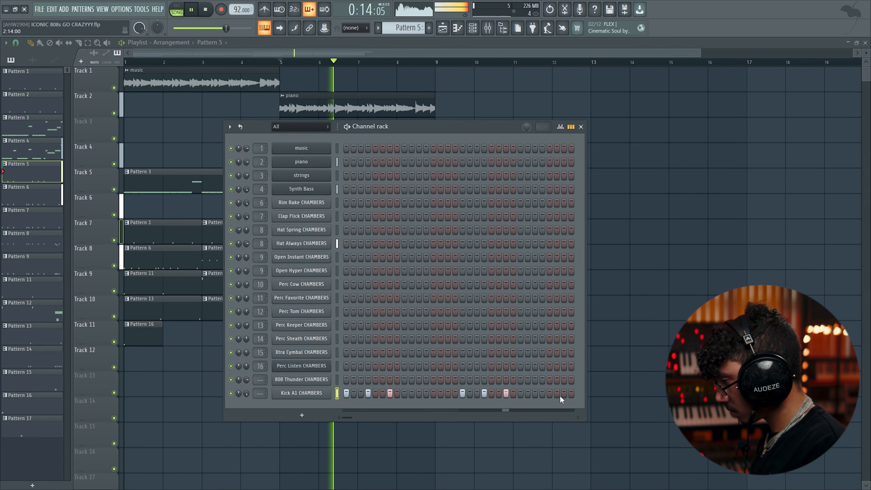
pyautogui.press('F6')
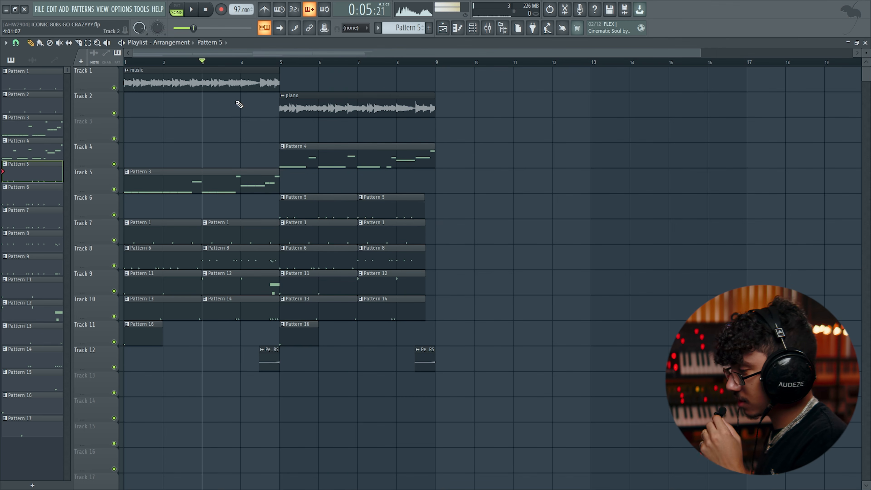
# Play the arrangements and solo Track 9 to audition its Kick A1 CHAMBERS pattern against the 808
pyautogui.press('space')
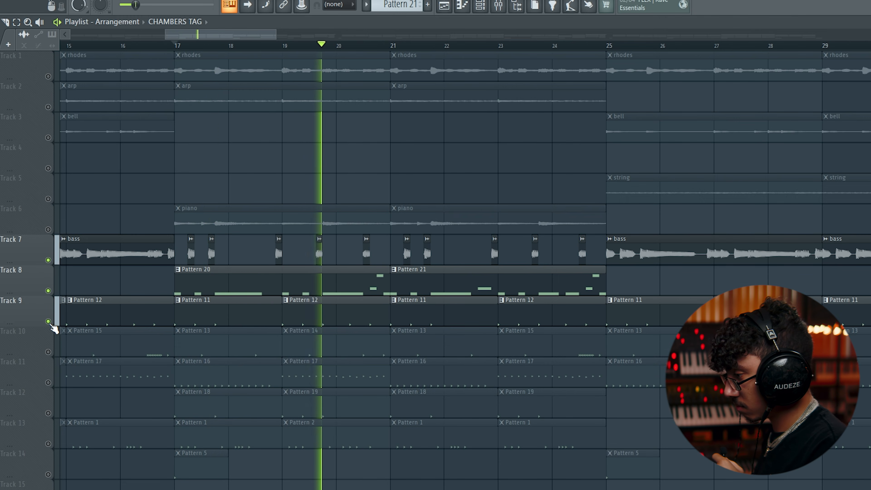
pyautogui.rightClick(48, 321)
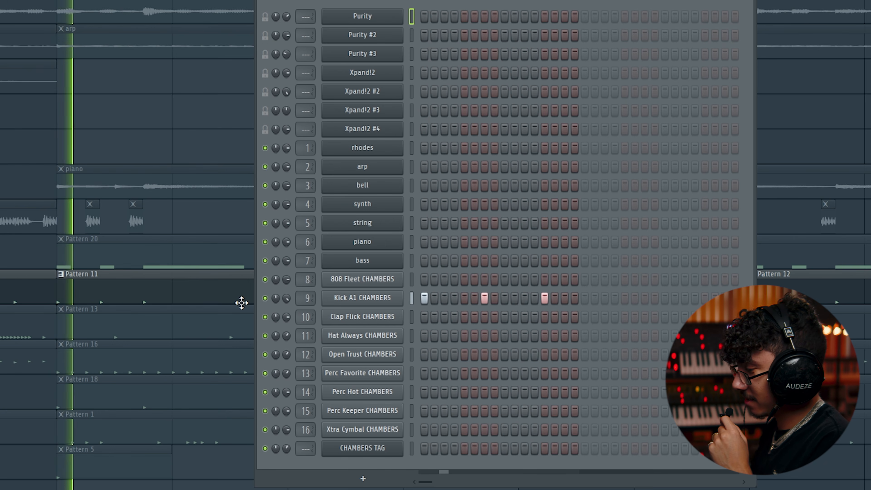
pyautogui.press('space')
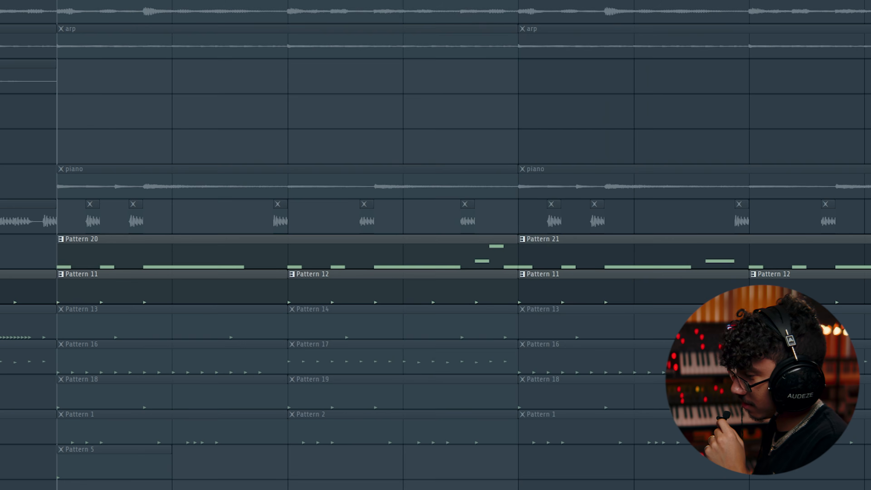
pyautogui.press('space')
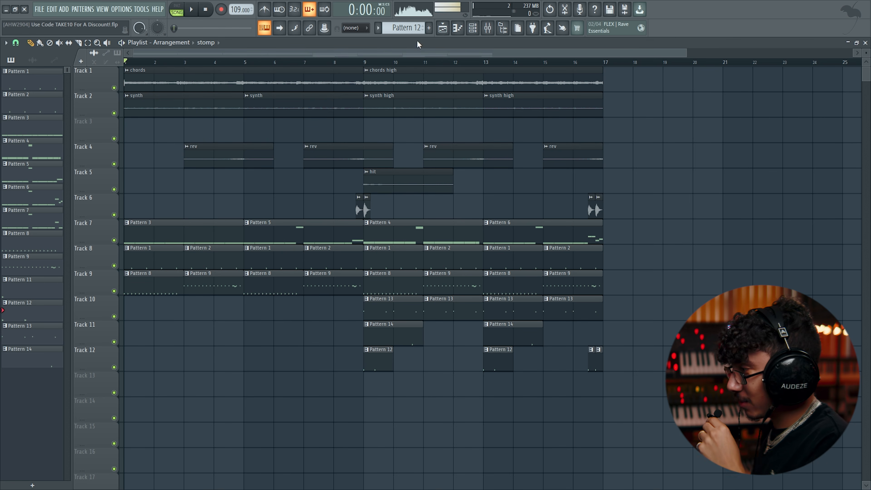
# Audition the Claps in the CHAMBERS - ICONIC folder and load Clap Frost CHAMBERS in a new channel
pyautogui.click(503, 29)
pyautogui.click(45, 162)
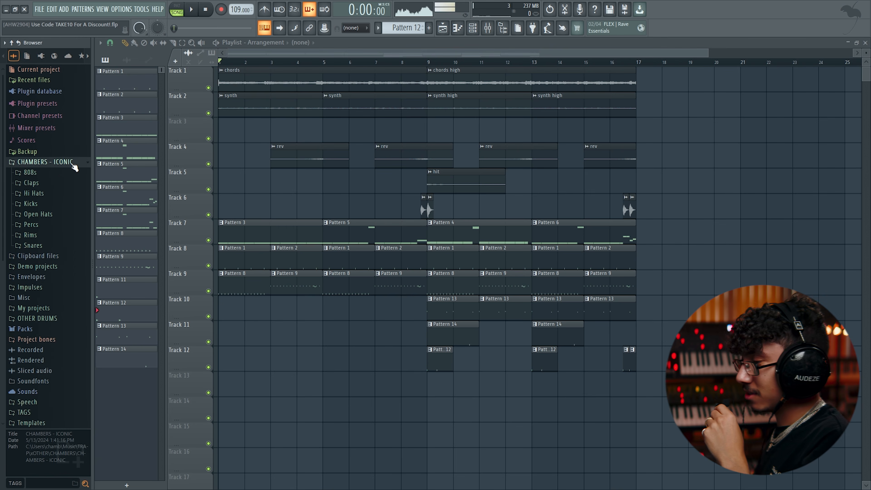
pyautogui.click(50, 185)
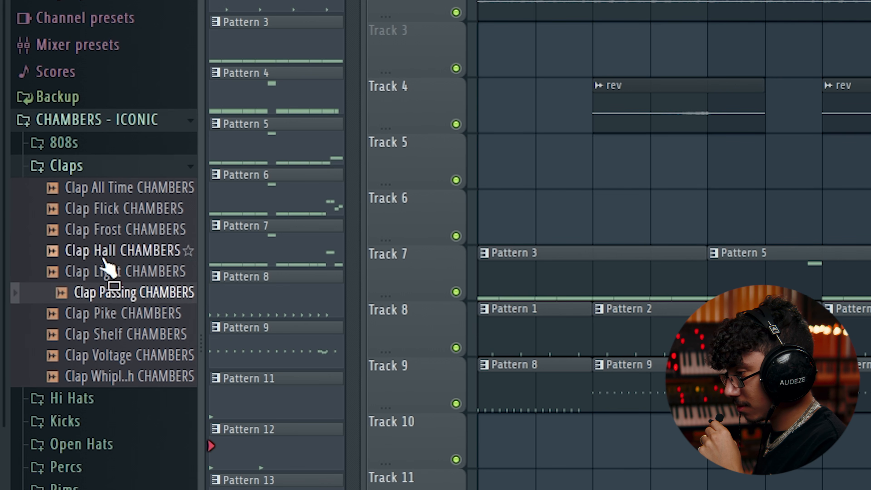
pyautogui.rightClick(108, 236)
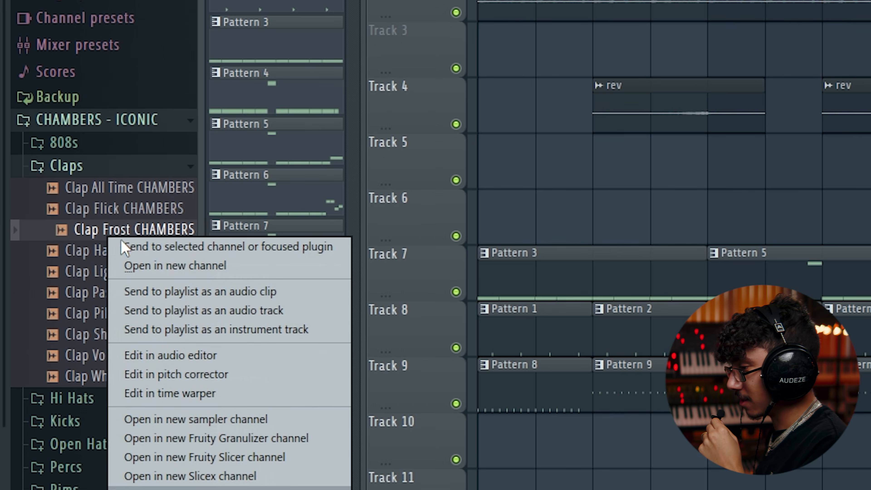
pyautogui.click(135, 268)
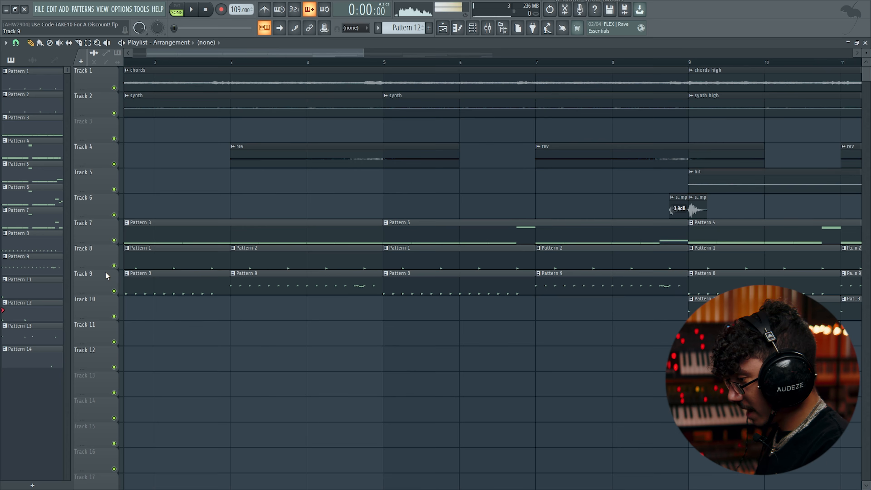
# Insert an empty track at Track 9 and add Pattern 10 at bar 4 with a Clap Frost CHAMBERS hit on step 13
pyautogui.rightClick(106, 272)
pyautogui.click(126, 440)
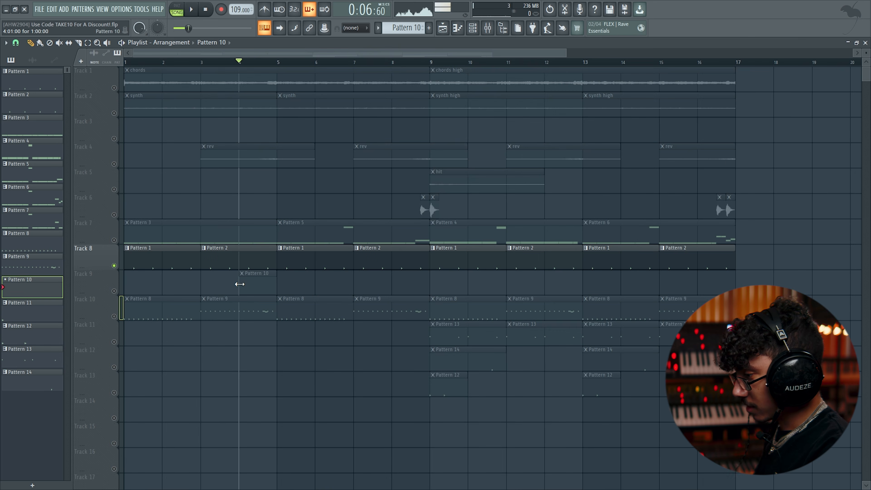
pyautogui.doubleClick(240, 286)
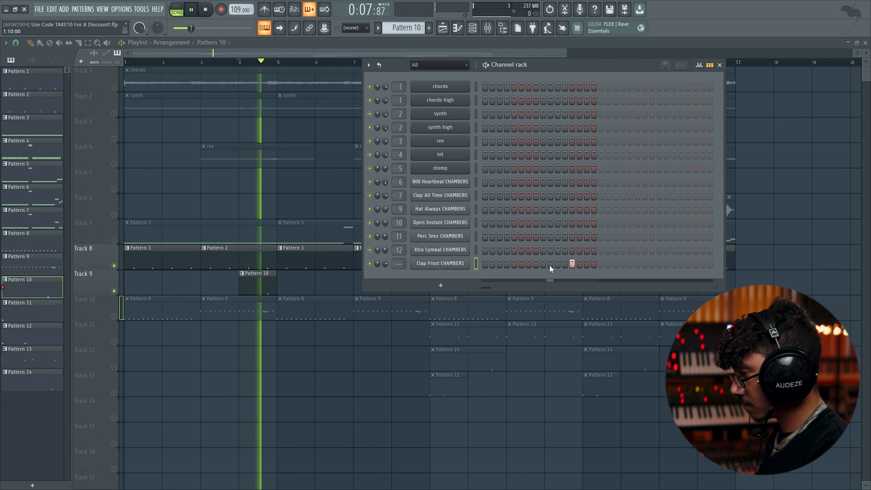
# Route Clap Frost CHAMBERS to mixer insert 8 and add ValhallaVintageVerb there with a different preset
pyautogui.click(494, 30)
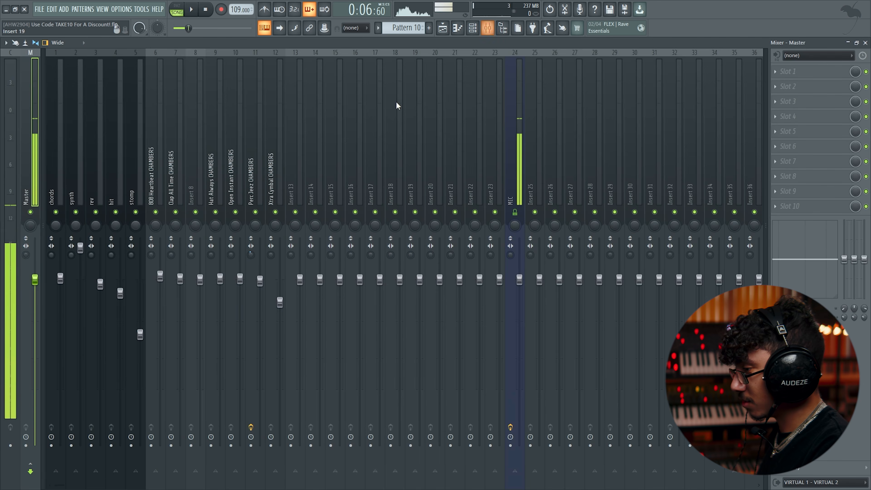
pyautogui.rightClick(186, 179)
pyautogui.moveTo(292, 158)
pyautogui.click(343, 161)
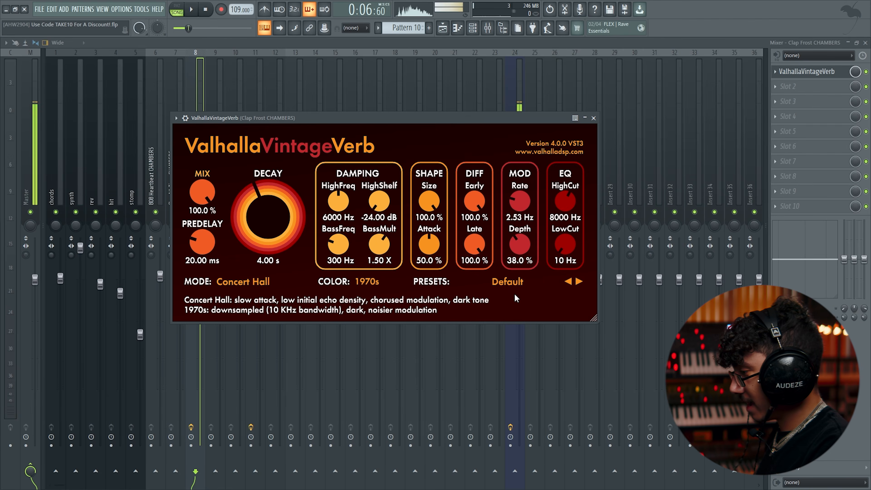
pyautogui.click(516, 282)
pyautogui.click(480, 94)
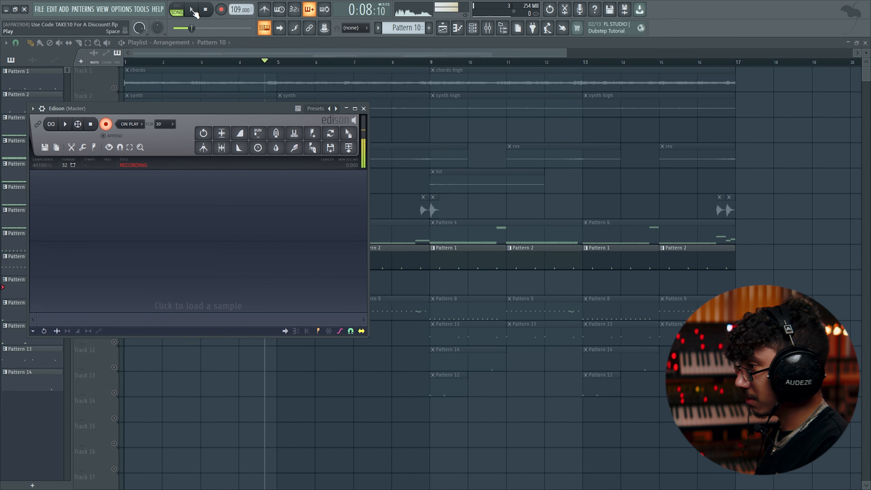
# Record the reverberated clap into Edison on the master and place the recording on Track 10 in the playlist
pyautogui.click(192, 11)
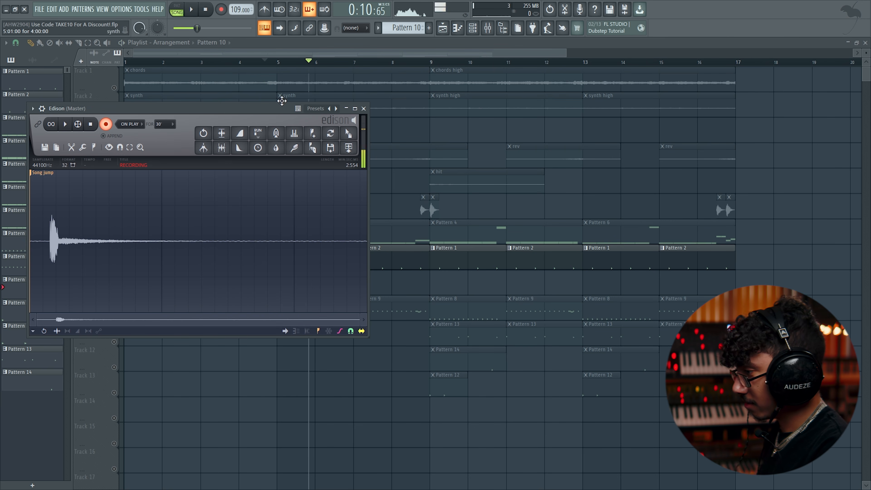
pyautogui.moveTo(348, 133); pyautogui.dragTo(335, 231)
# Reverse the recorded clap clip and move it earlier on Track 10 so its swell leads into Pattern 10's clap hit
pyautogui.moveTo(289, 287); pyautogui.dragTo(285, 285)
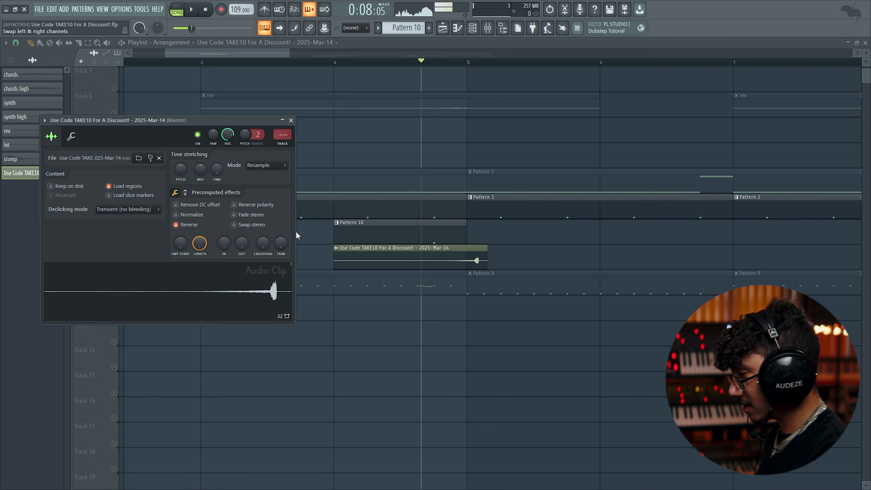
pyautogui.moveTo(430, 256); pyautogui.dragTo(415, 256)
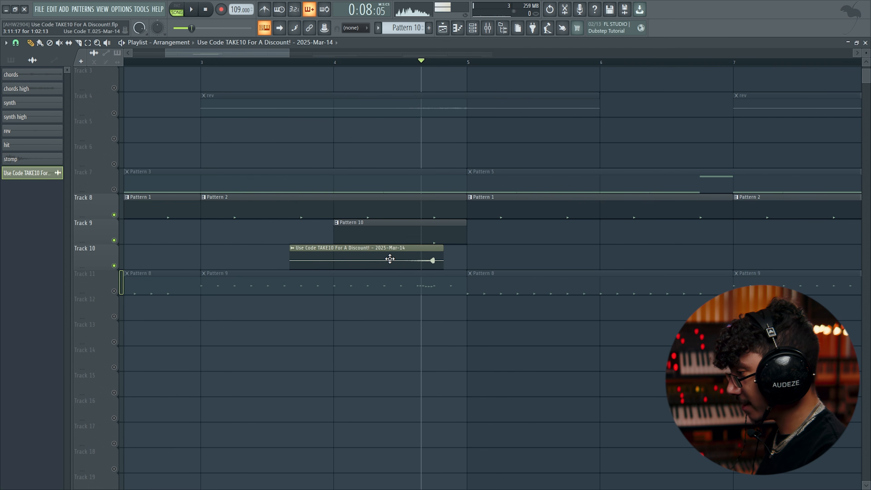
# Trim the end of the reversed clap clip on Track 10 to Pattern 10's clap hit and play the result
pyautogui.scroll(5, 447, 266)
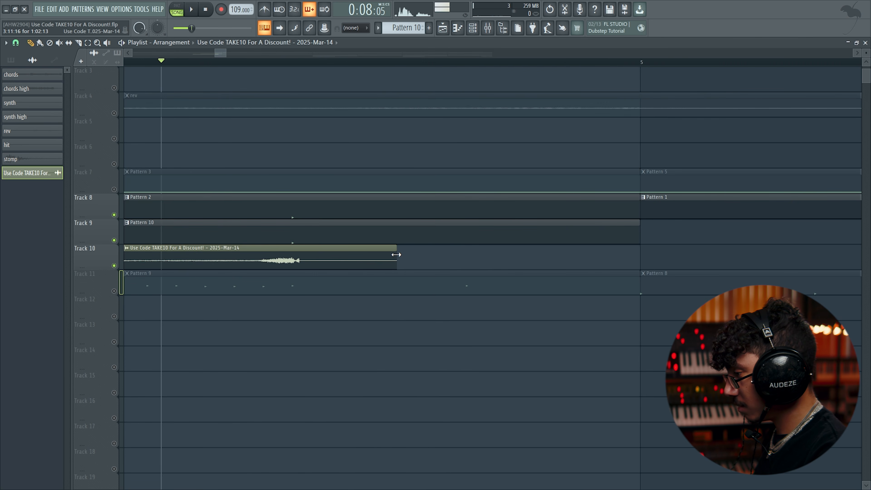
pyautogui.press('space')
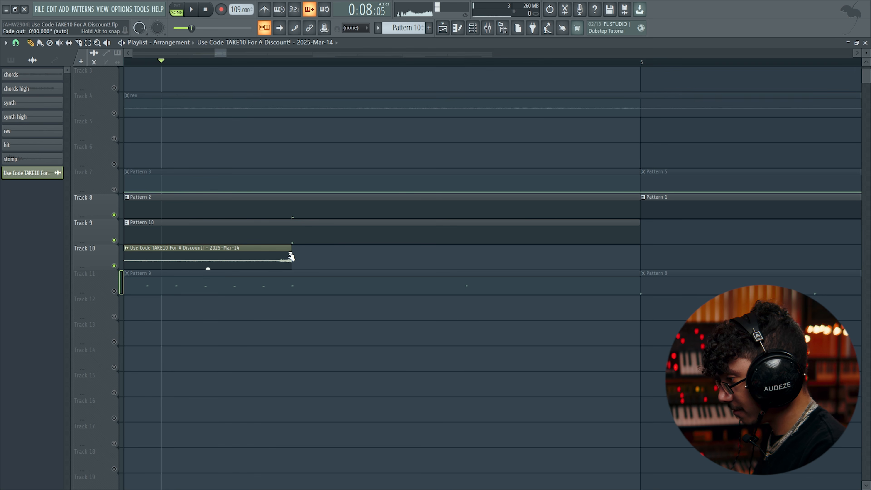
pyautogui.press('space')
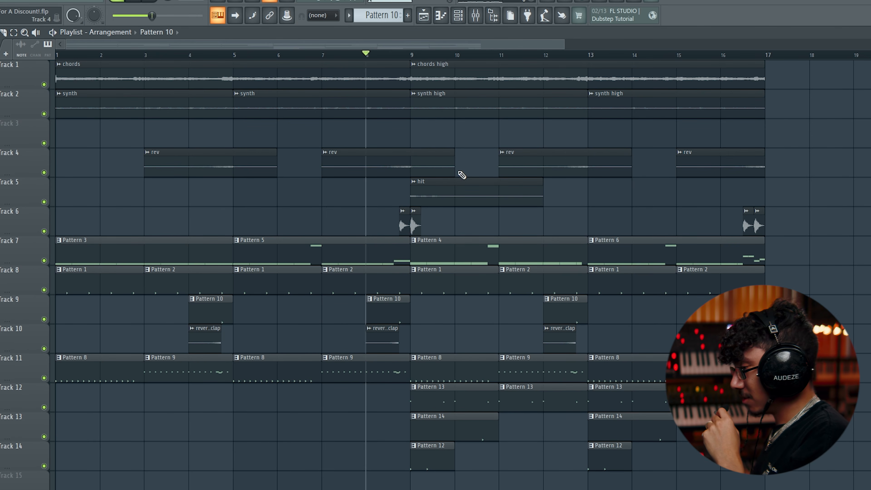
pyautogui.click(140, 1)
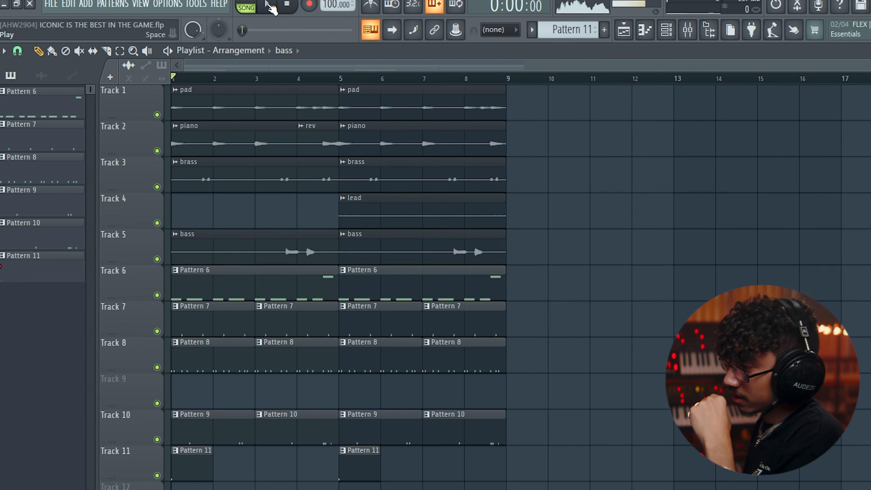
# Load Open Sizzling CHAMBERS and Open Hyper CHAMBERS from the CHAMBERS - ICONIC kit's Open Hats folder into new channels
pyautogui.click(269, 4)
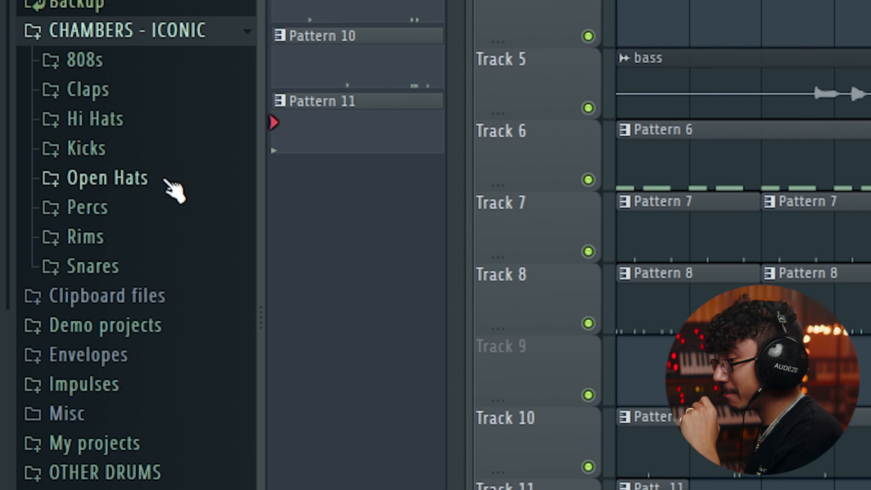
pyautogui.click(165, 180)
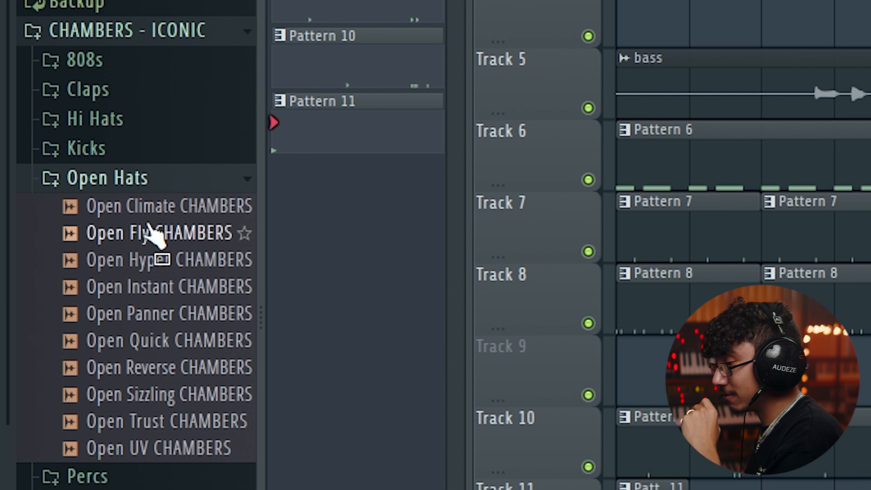
pyautogui.scroll(-3, 148, 247)
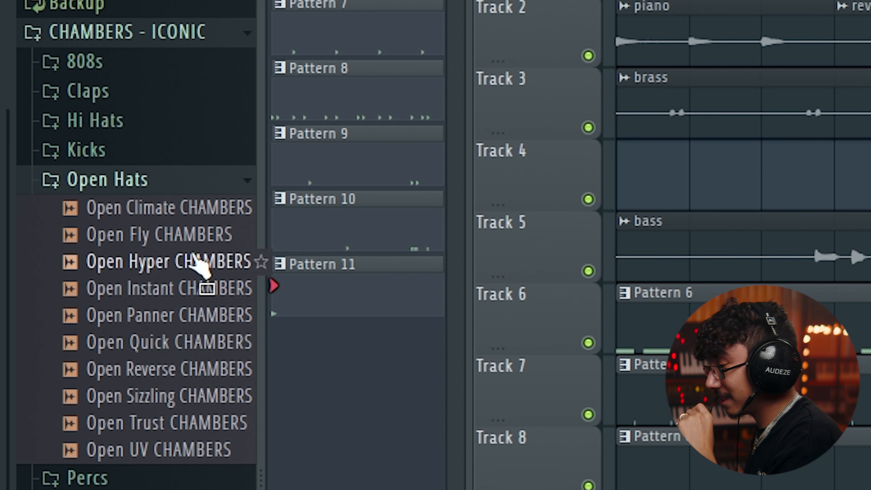
pyautogui.click(153, 375)
pyautogui.click(150, 401)
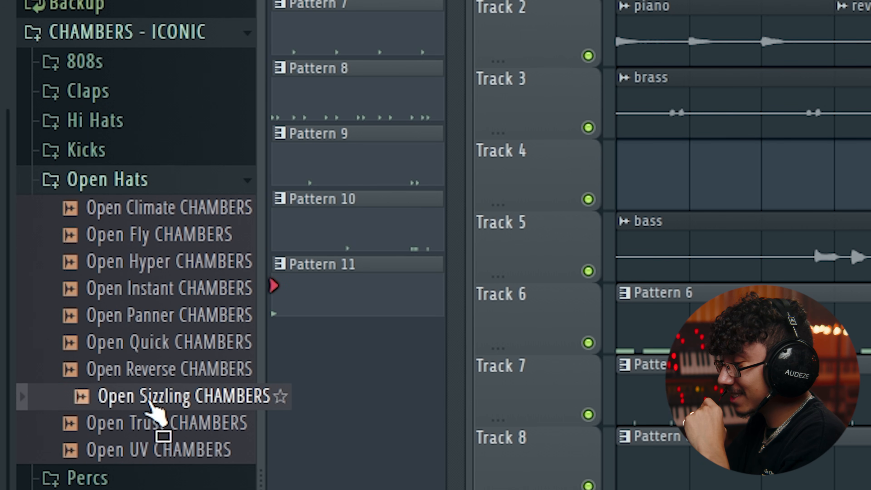
pyautogui.rightClick(153, 403)
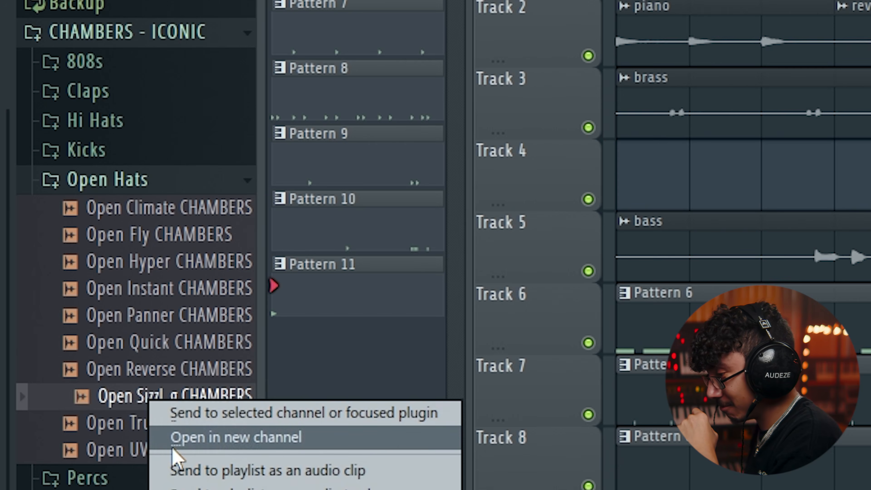
pyautogui.click(175, 438)
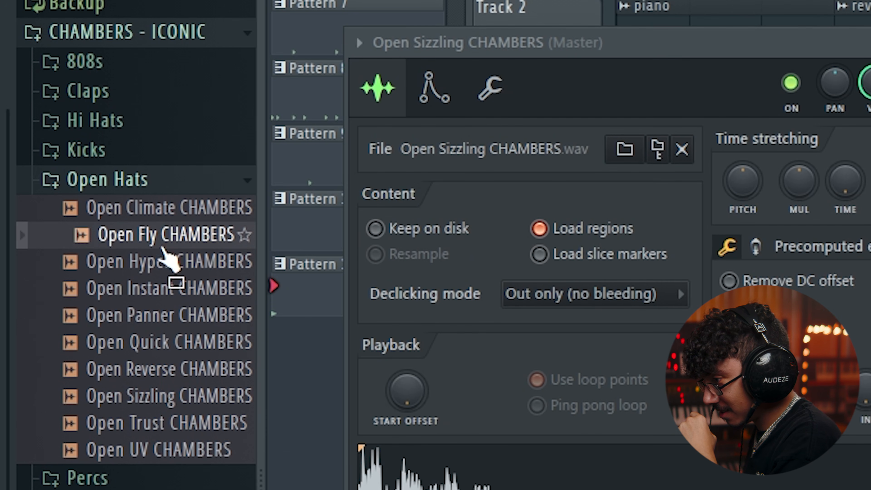
pyautogui.click(165, 263)
pyautogui.rightClick(173, 263)
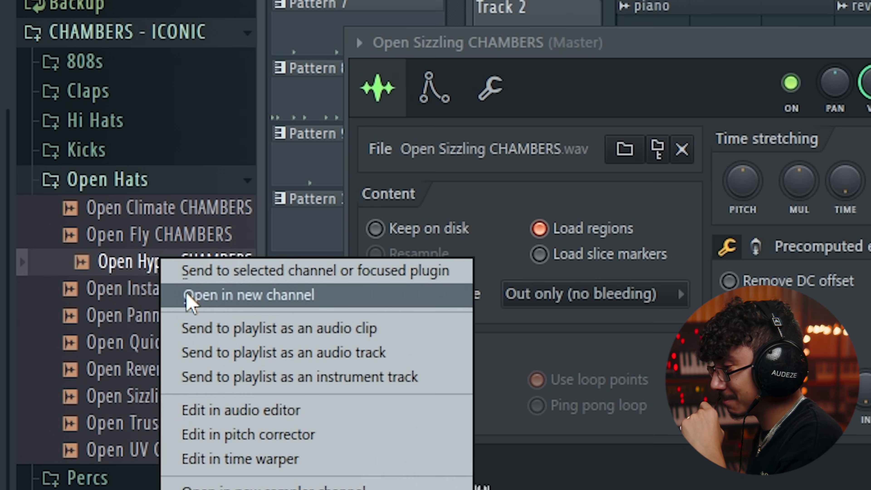
pyautogui.click(188, 296)
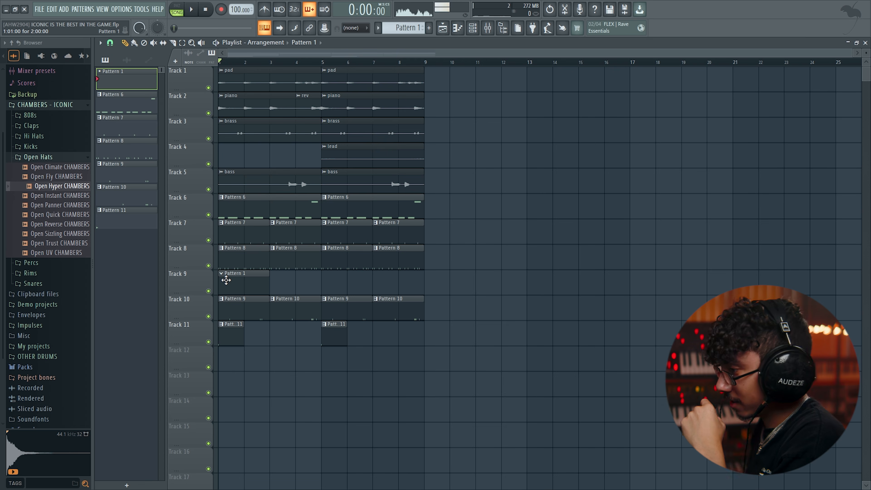
# In Pattern 1, add Open Hyper CHAMBERS hits on steps 17 and 23, and repeat Pattern 1 at bar 3 on Track 9
pyautogui.press('F6')
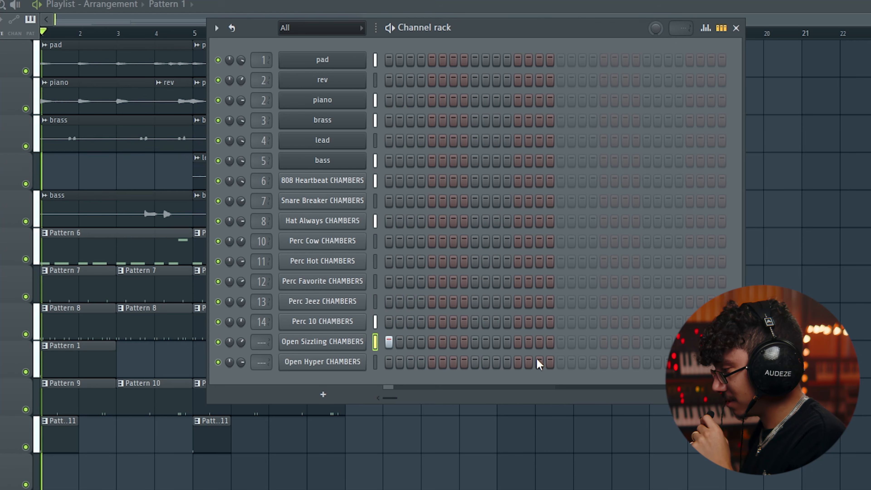
pyautogui.click(561, 363)
pyautogui.click(625, 362)
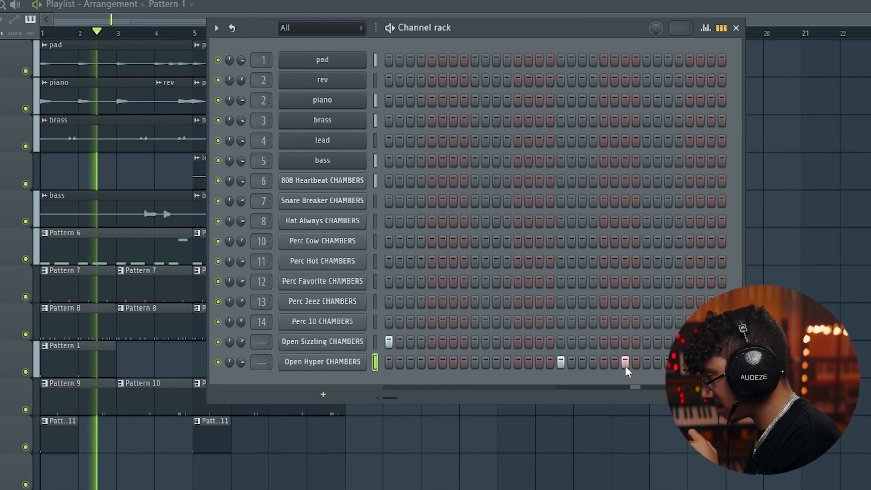
pyautogui.click(125, 356)
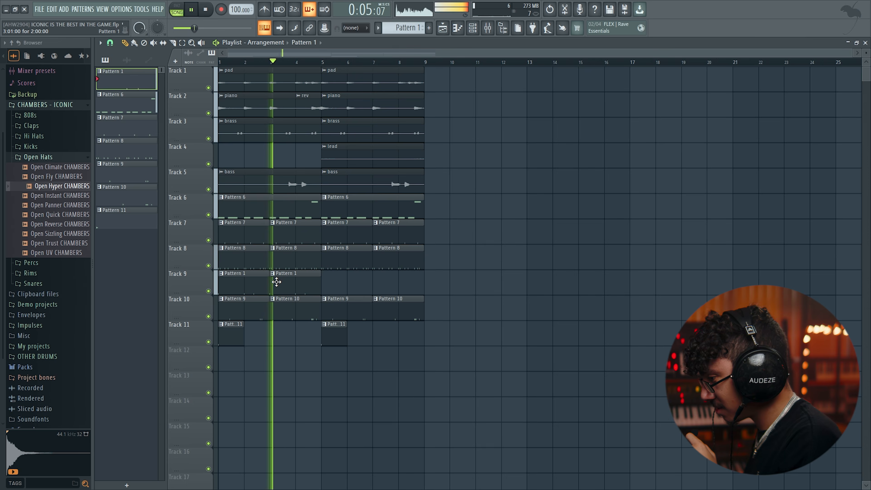
# Lower the Open Hyper CHAMBERS channel volume to 66%
pyautogui.press('F6')
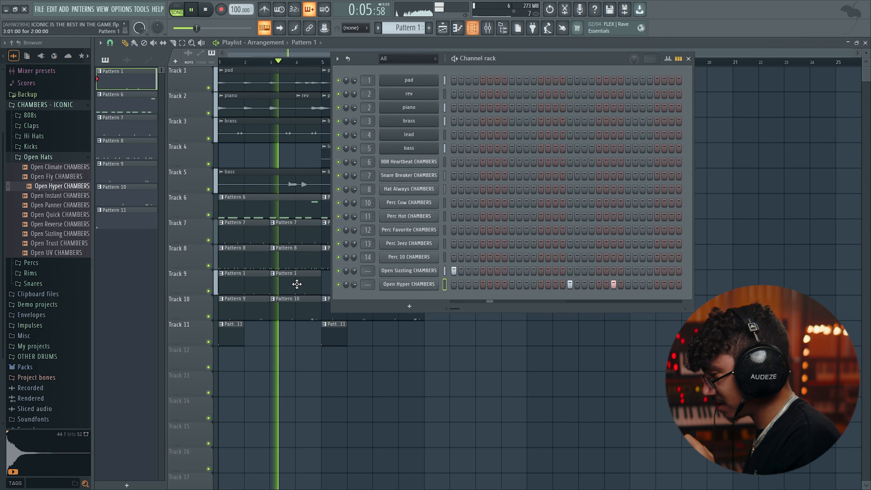
pyautogui.scroll(-3, 353, 285)
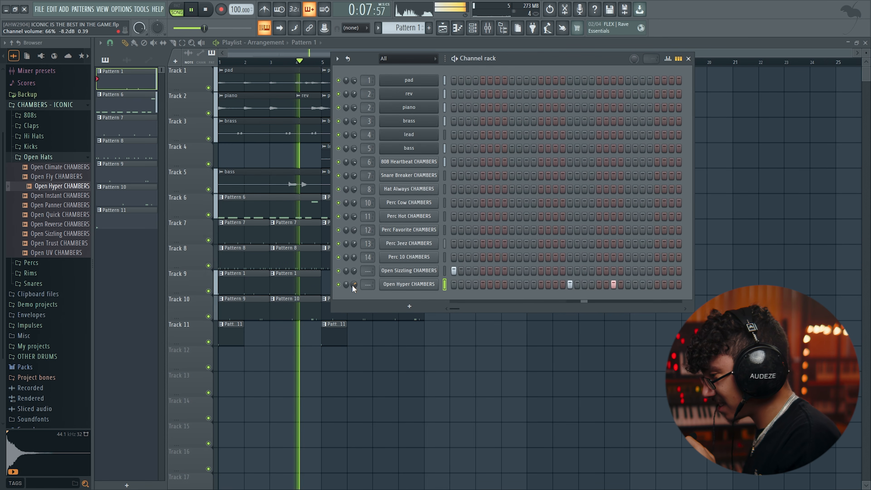
pyautogui.press('F6')
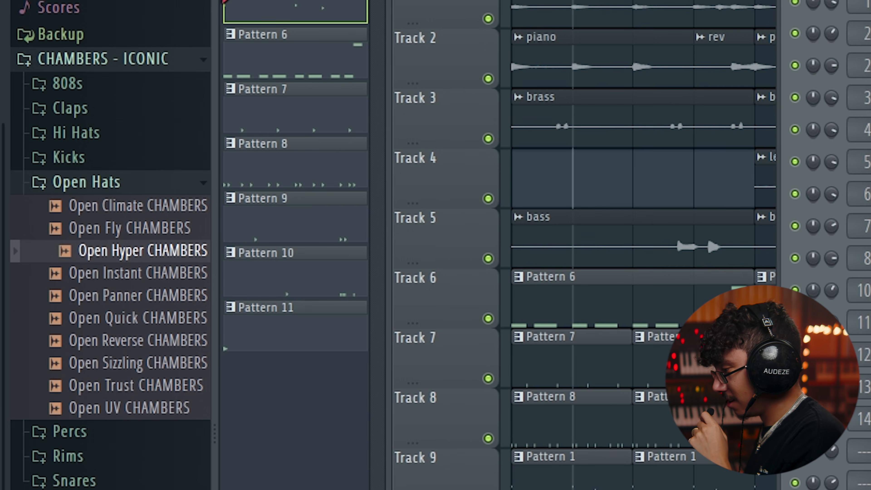
# Try other open hats such as Open Trust CHAMBERS in place of Open Hyper CHAMBERS on the selected channel
pyautogui.rightClick(121, 237)
pyautogui.click(141, 237)
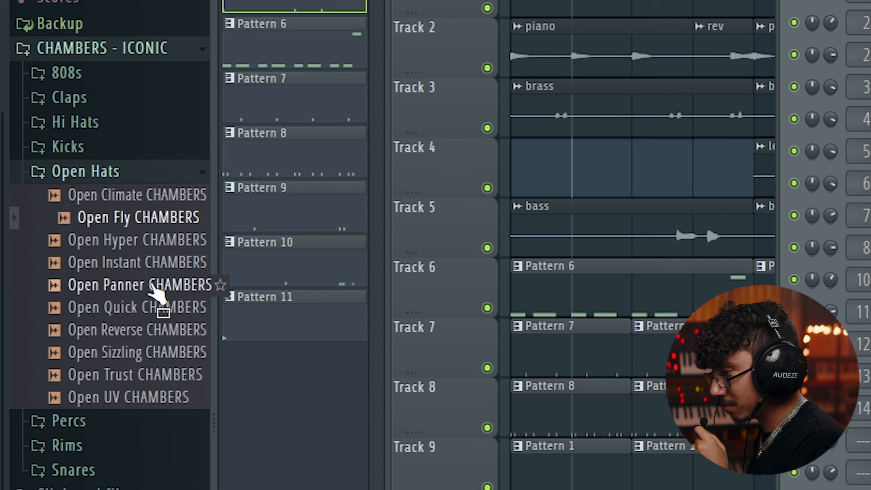
pyautogui.rightClick(75, 195)
pyautogui.click(122, 201)
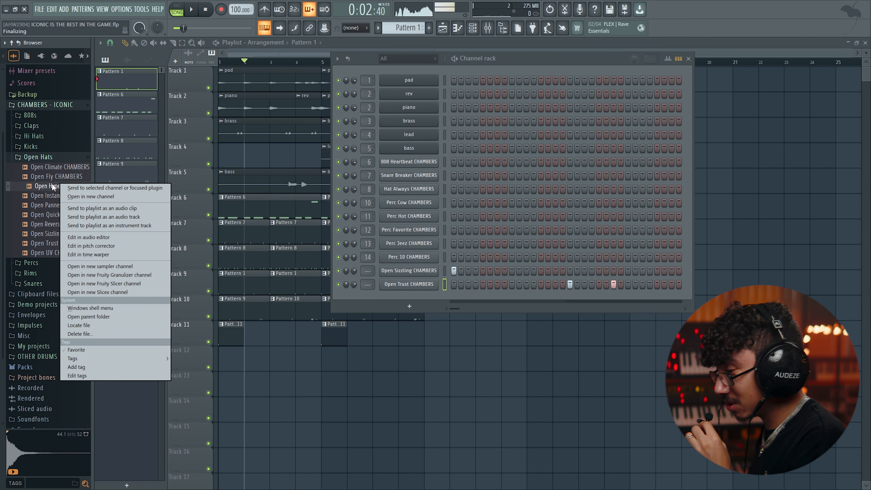
pyautogui.click(52, 177)
pyautogui.rightClick(51, 188)
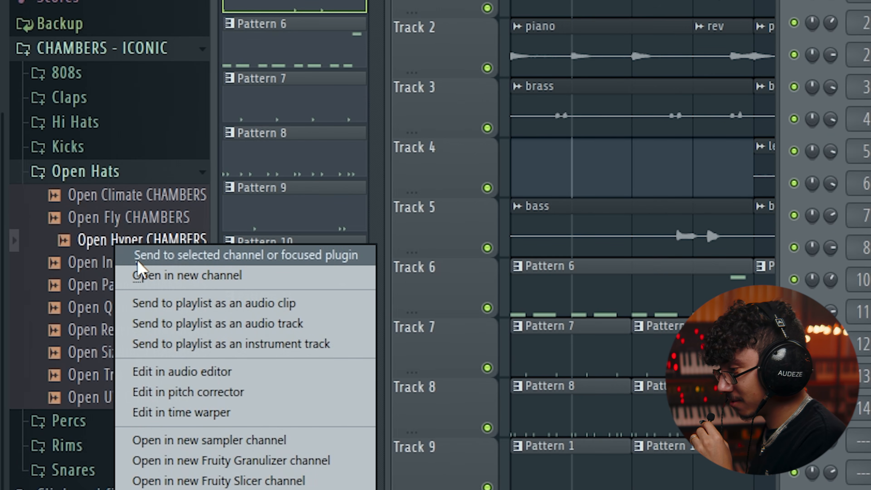
pyautogui.click(137, 261)
# Load Open Fly CHAMBERS into a new channel for Pattern 1's step 23 hit and repeat Pattern 1 on Track 9 from bar 5
pyautogui.rightClick(129, 224)
pyautogui.click(194, 252)
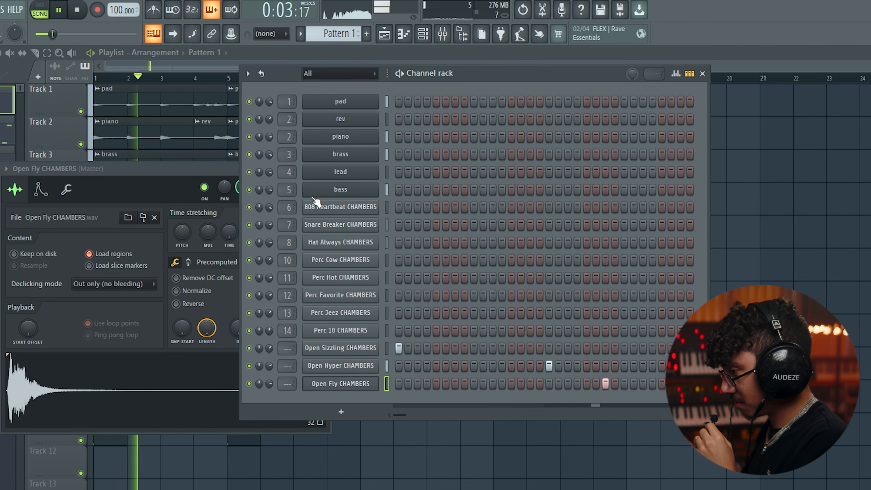
pyautogui.click(277, 52)
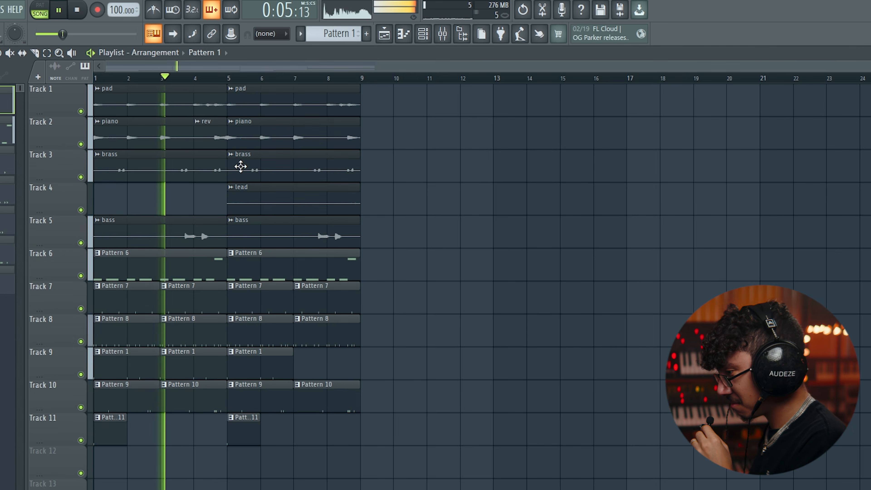
pyautogui.press('F6')
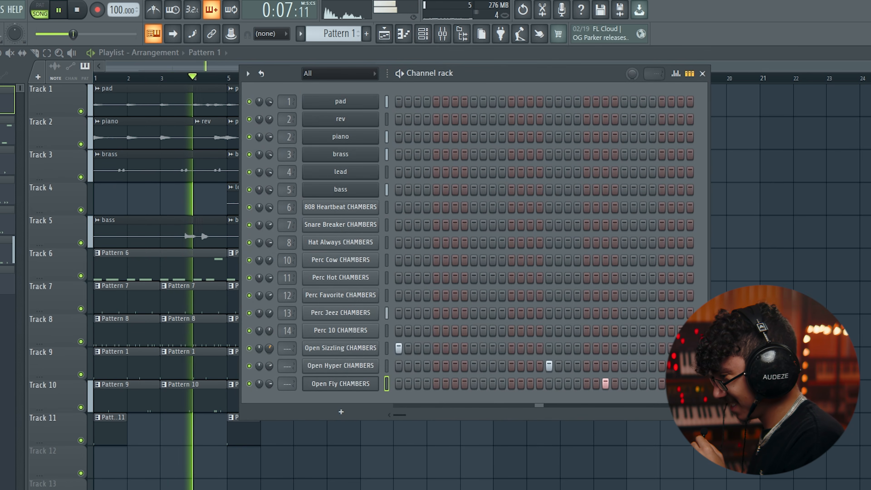
pyautogui.press('F6')
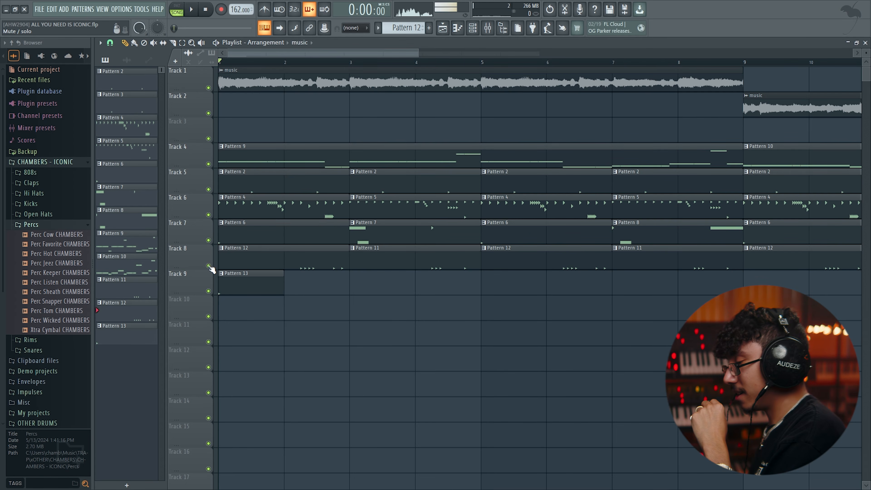
# Solo Track 8 and give Pattern 12's four Perc Keeper CHAMBERS notes velocities that rise from the first to the last
pyautogui.keyDown('ctrl'); pyautogui.click(209, 265); pyautogui.keyUp('ctrl')
pyautogui.doubleClick(286, 257)
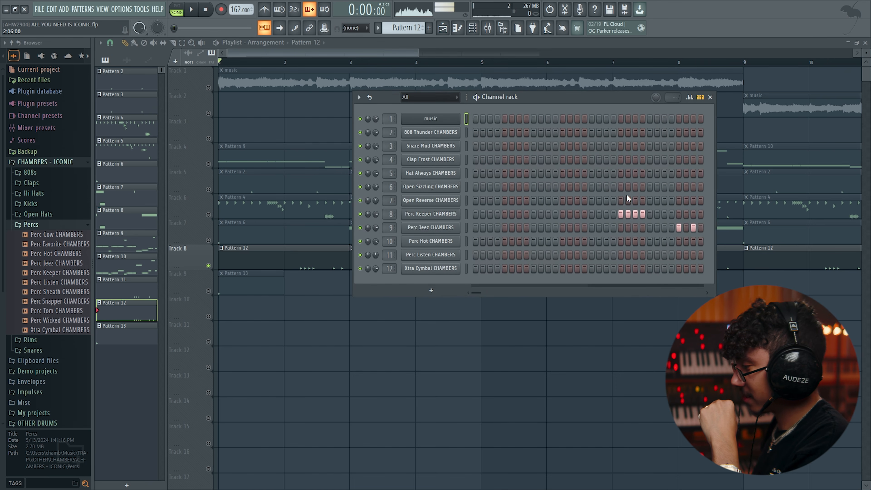
pyautogui.click(457, 29)
pyautogui.click(302, 43)
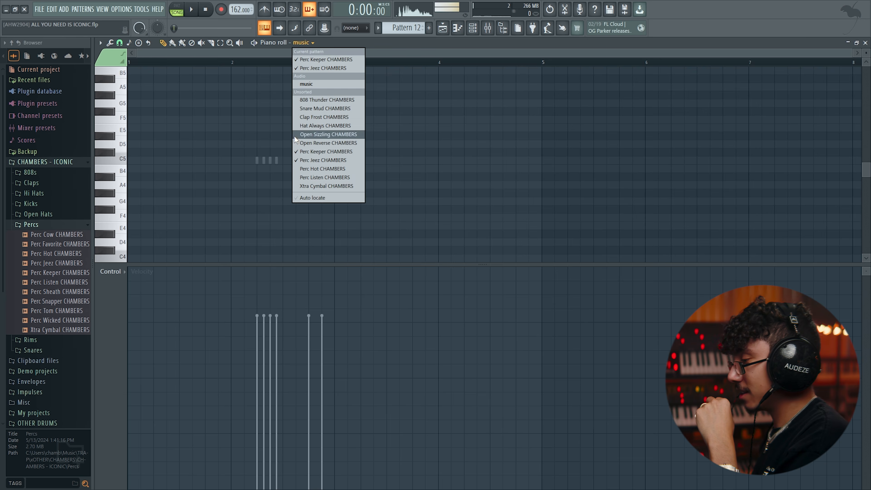
pyautogui.click(296, 153)
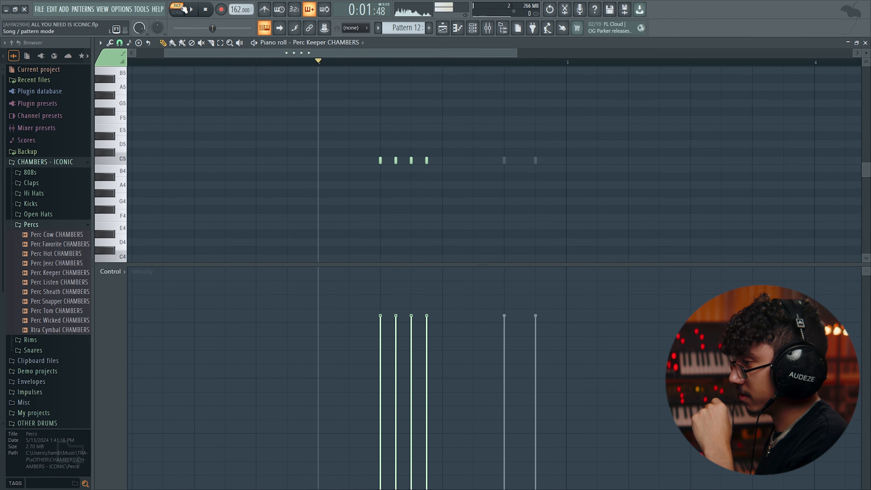
pyautogui.click(191, 9)
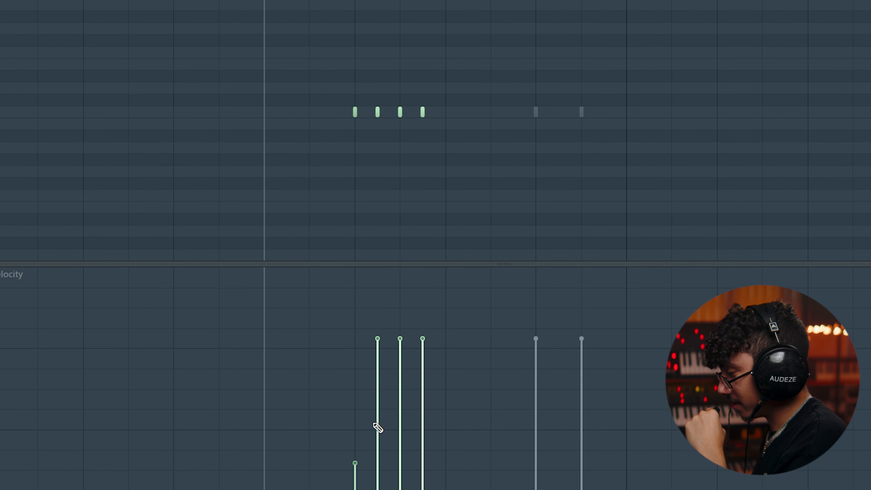
pyautogui.press('space')
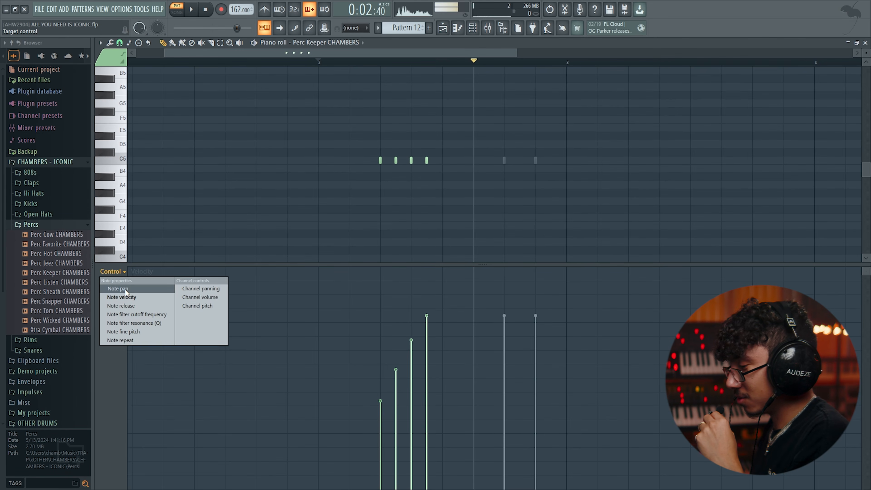
# Pan the four Perc Keeper CHAMBERS notes alternately left and right, starting left, and display the note pan for Perc Jeez CHAMBERS
pyautogui.click(118, 288)
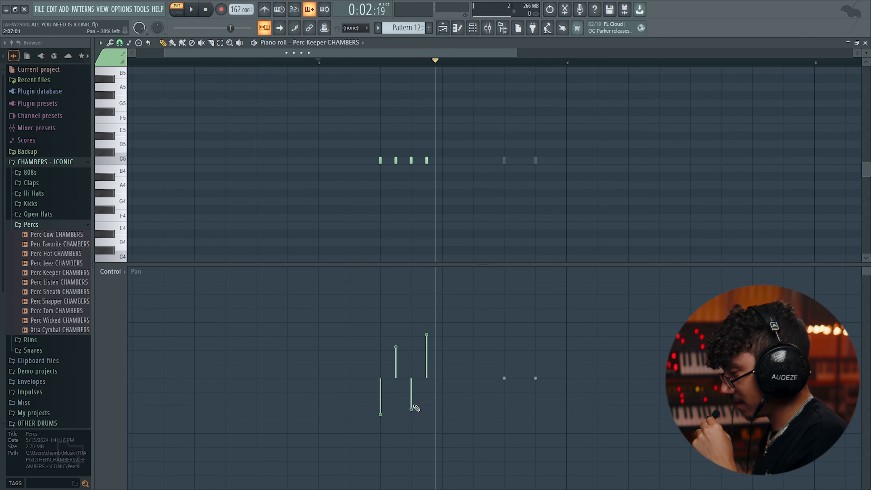
pyautogui.click(326, 42)
pyautogui.click(331, 159)
pyautogui.click(130, 272)
pyautogui.click(117, 289)
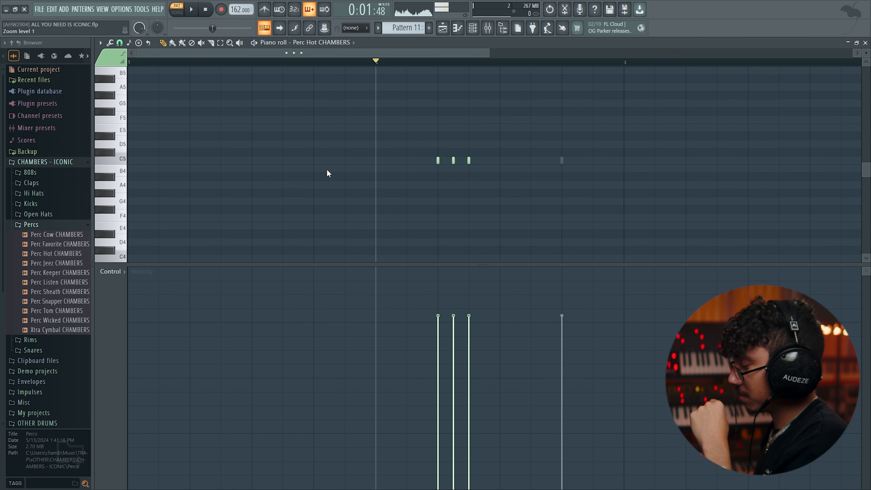
# Make the velocities of Pattern 11's three Perc Hot CHAMBERS notes fall from first to last and return to the playlist
pyautogui.click(459, 352)
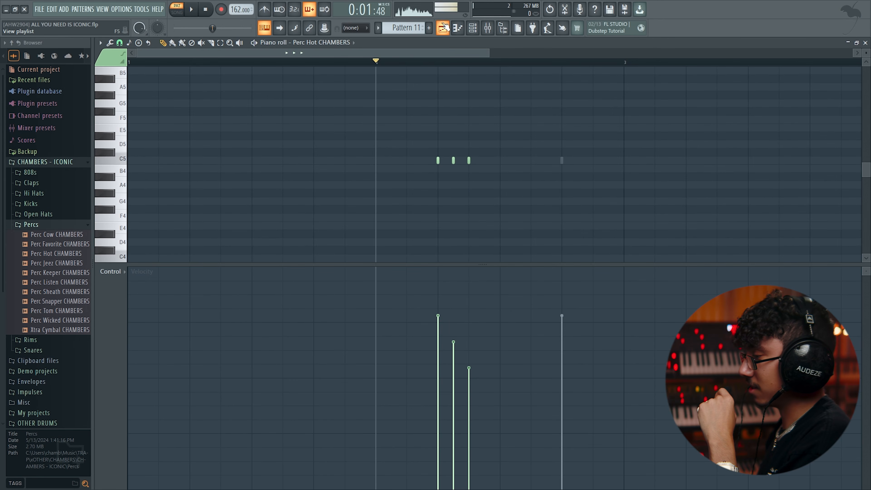
pyautogui.click(444, 27)
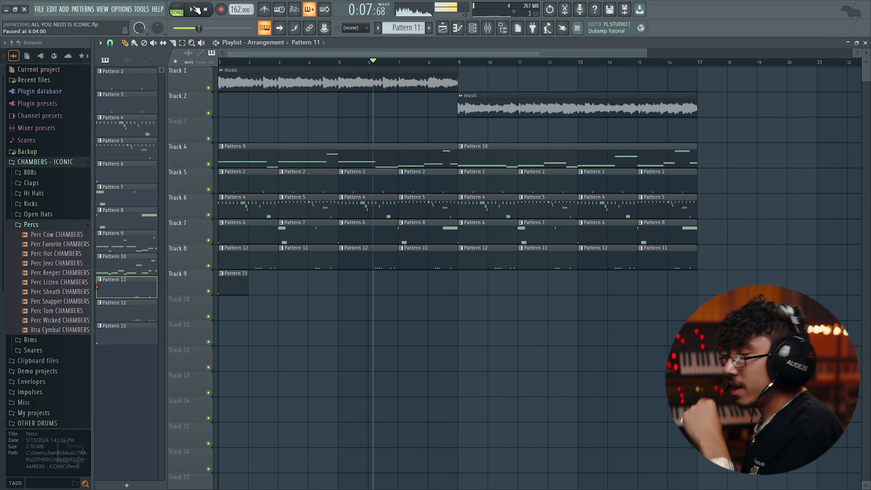
# Play the TWIAMI arrangement around bar 17 and examine the note panning of Pattern 13's Perc Favorite CHAMBERS hits
pyautogui.click(79, 15)
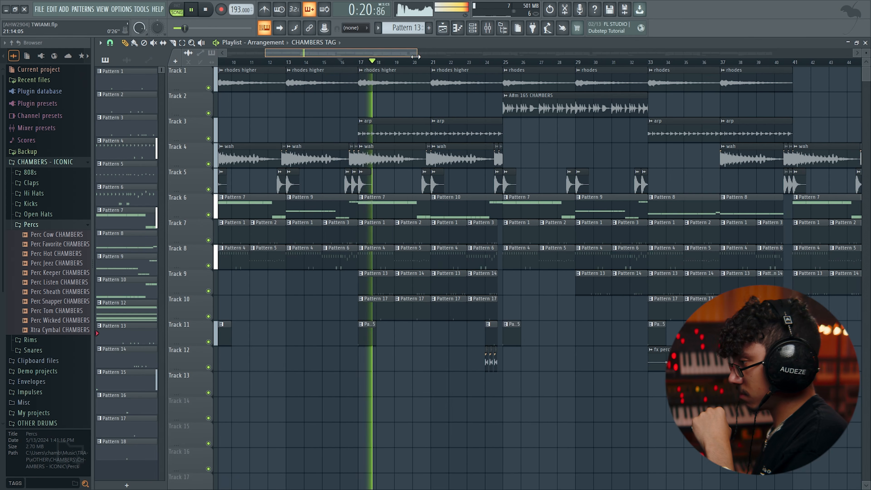
pyautogui.moveTo(416, 57); pyautogui.dragTo(374, 57)
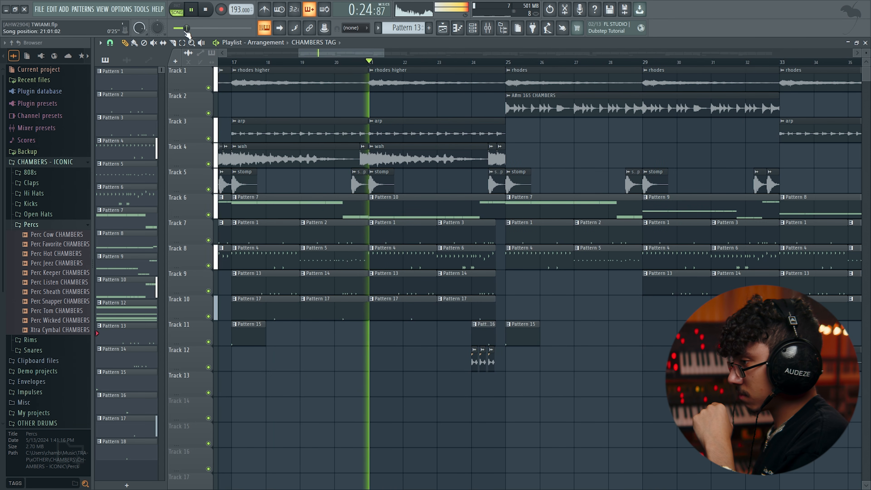
pyautogui.doubleClick(278, 284)
pyautogui.click(119, 281)
pyautogui.click(118, 288)
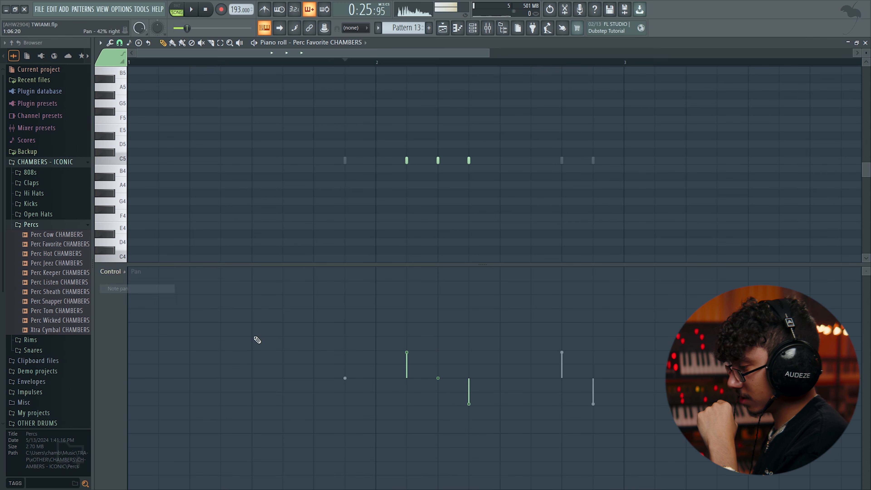